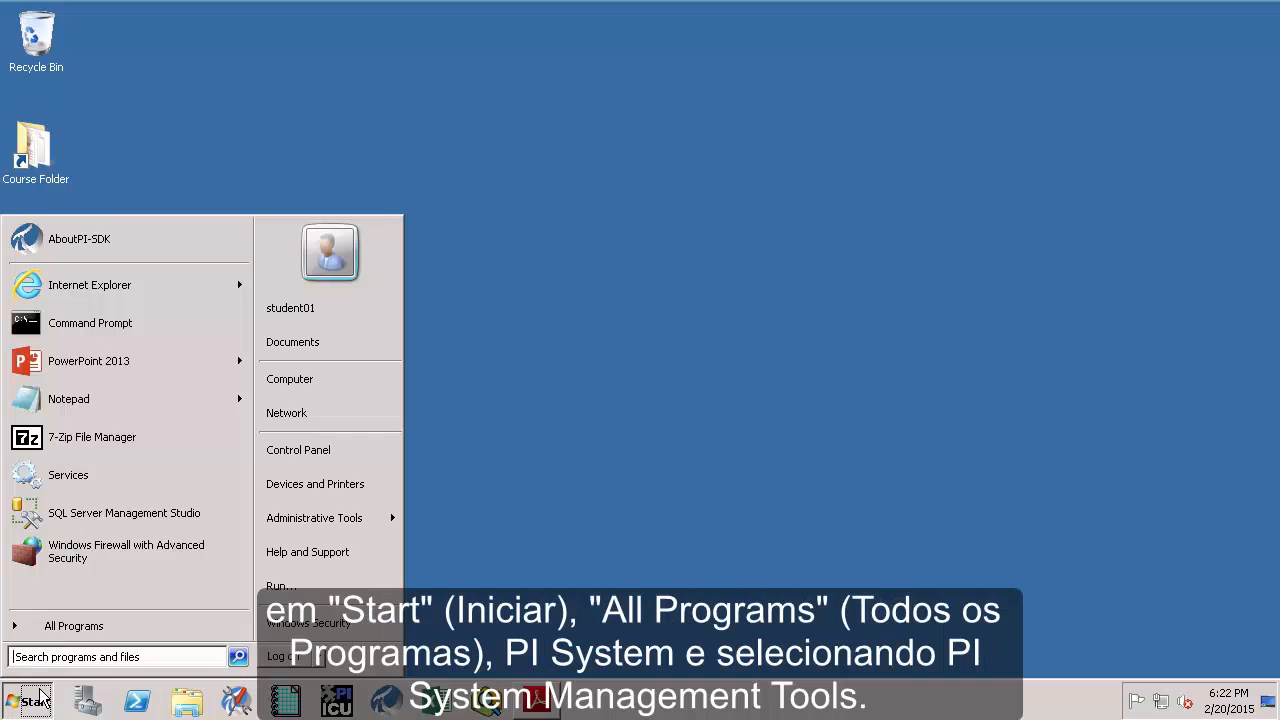
# Launch PI System Management Tools and display the PI Version information under Operation.
pyautogui.click(60, 627)
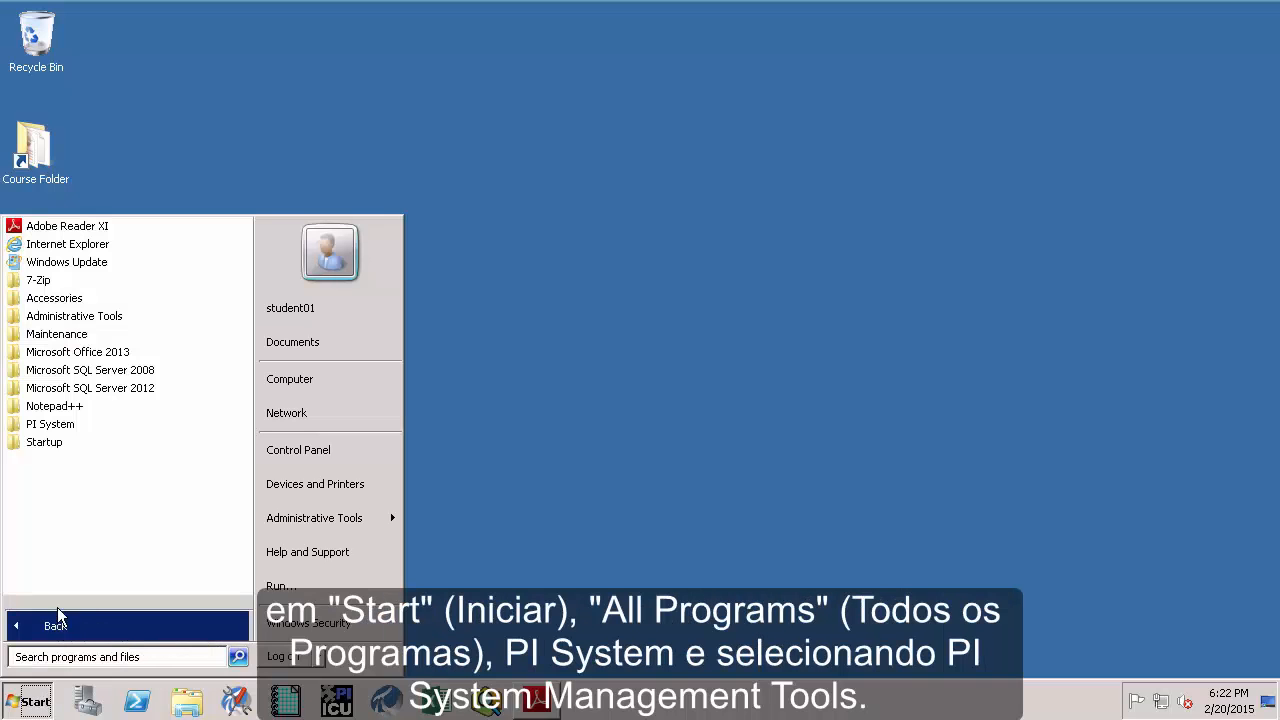
pyautogui.click(58, 425)
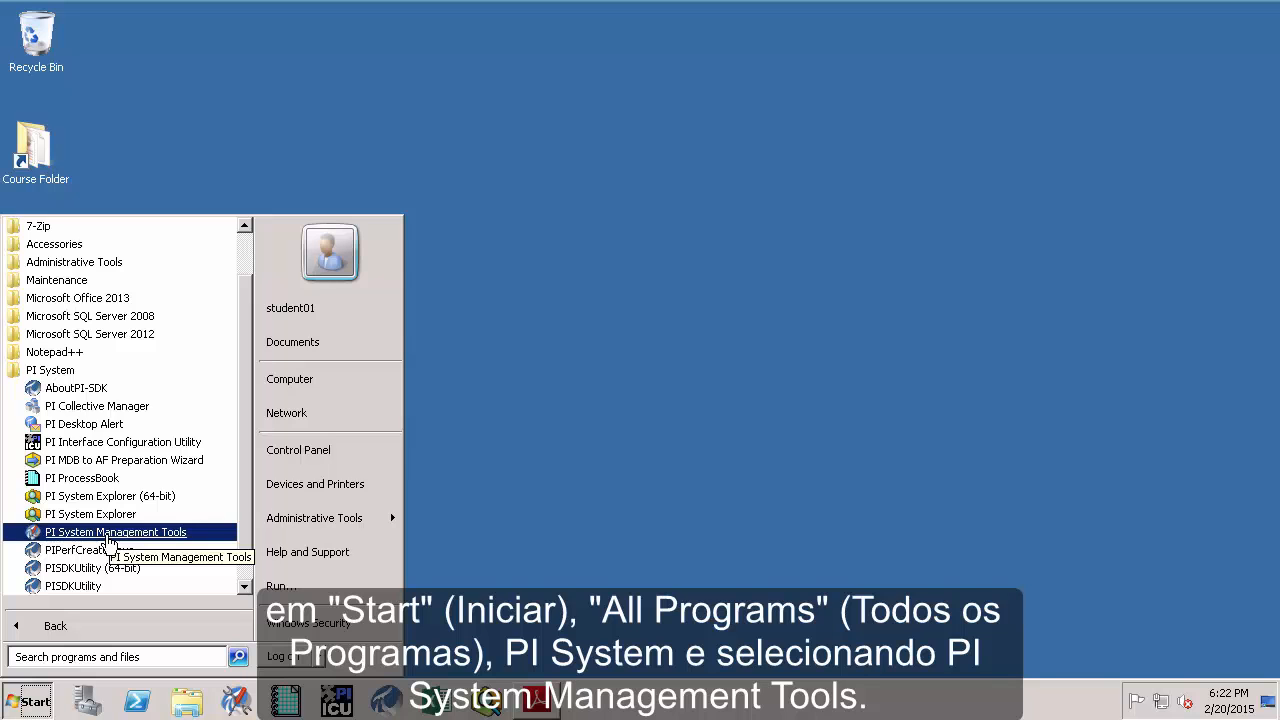
pyautogui.click(108, 541)
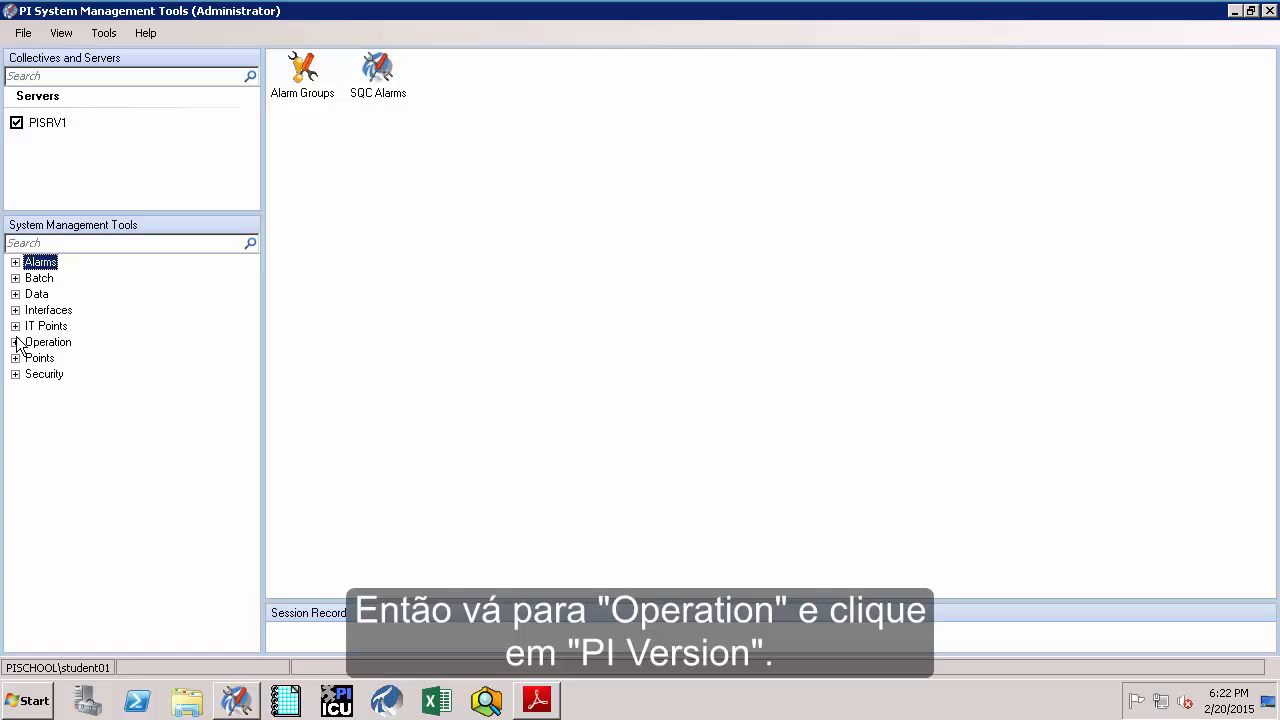
pyautogui.click(15, 343)
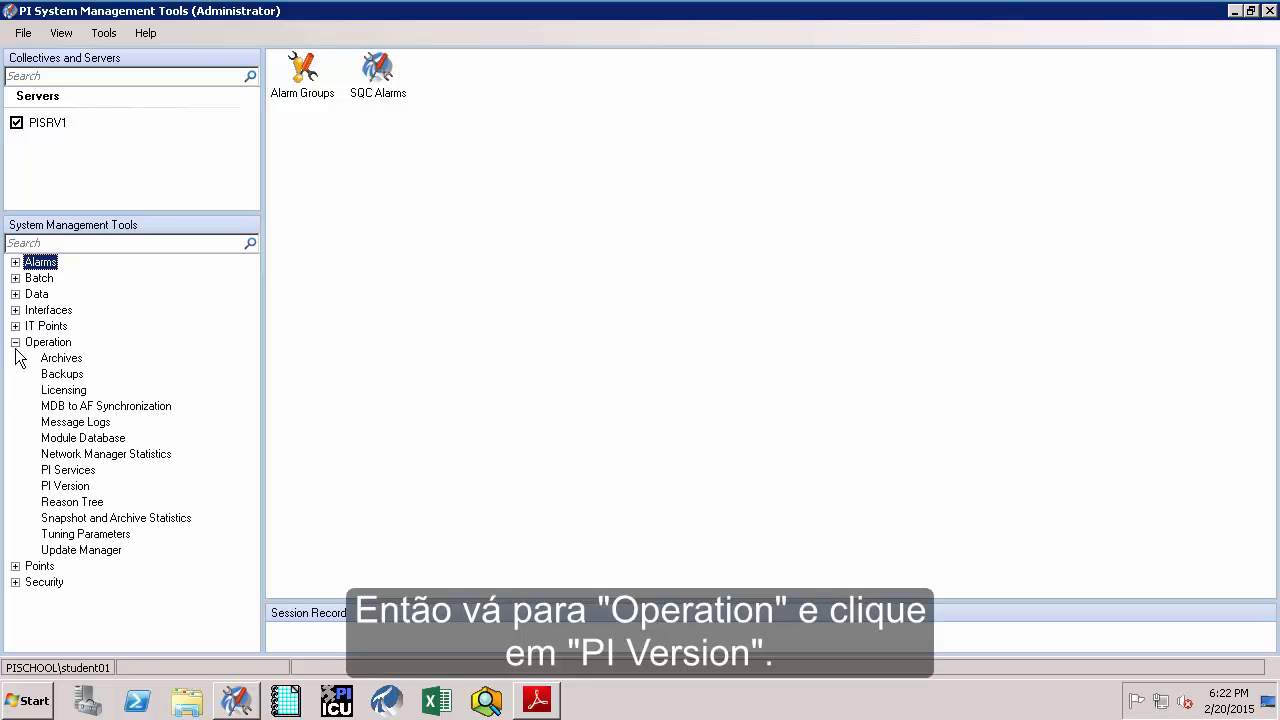
pyautogui.click(60, 488)
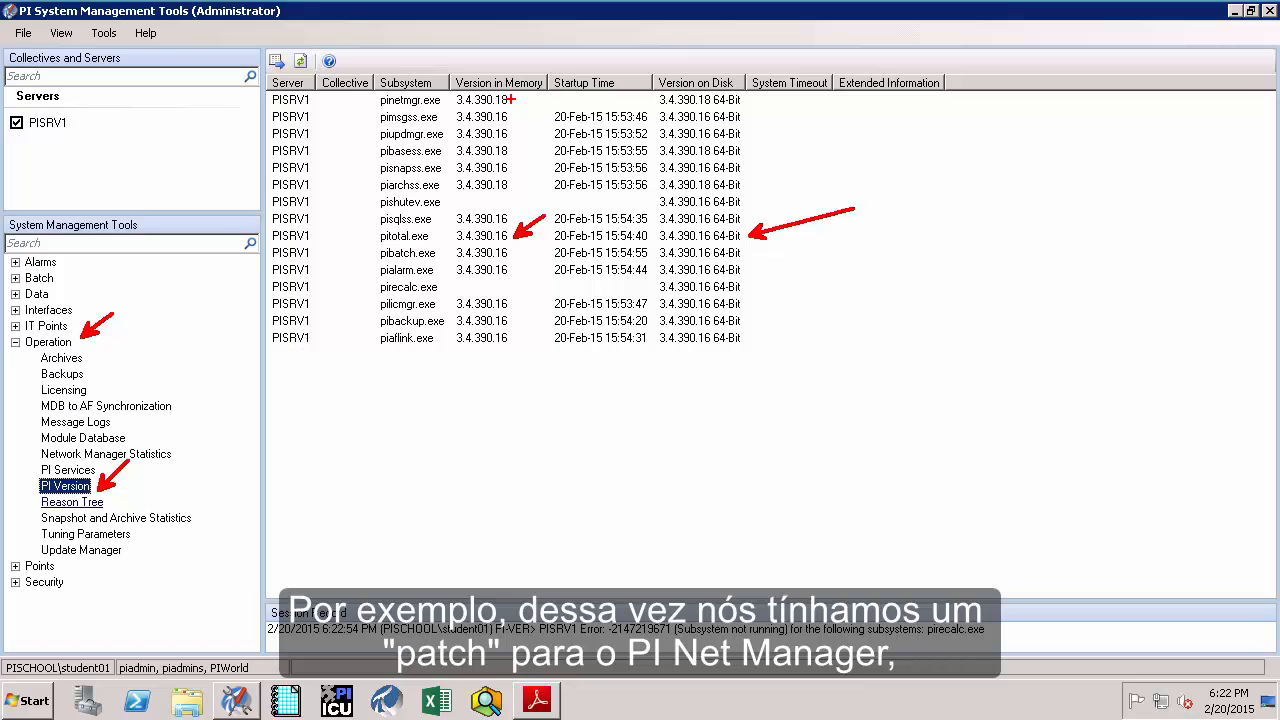
pyautogui.moveTo(510, 99); pyautogui.dragTo(542, 72)
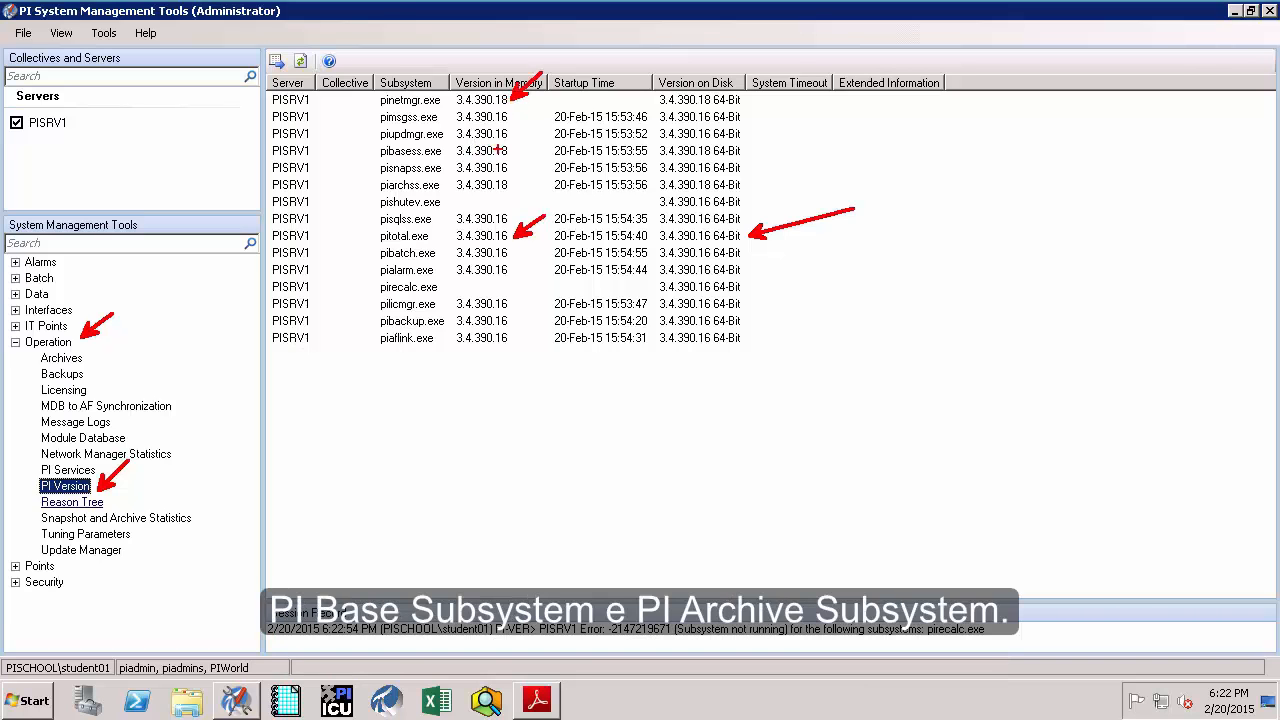
pyautogui.moveTo(512, 151); pyautogui.dragTo(550, 131)
pyautogui.moveTo(509, 188); pyautogui.dragTo(550, 179)
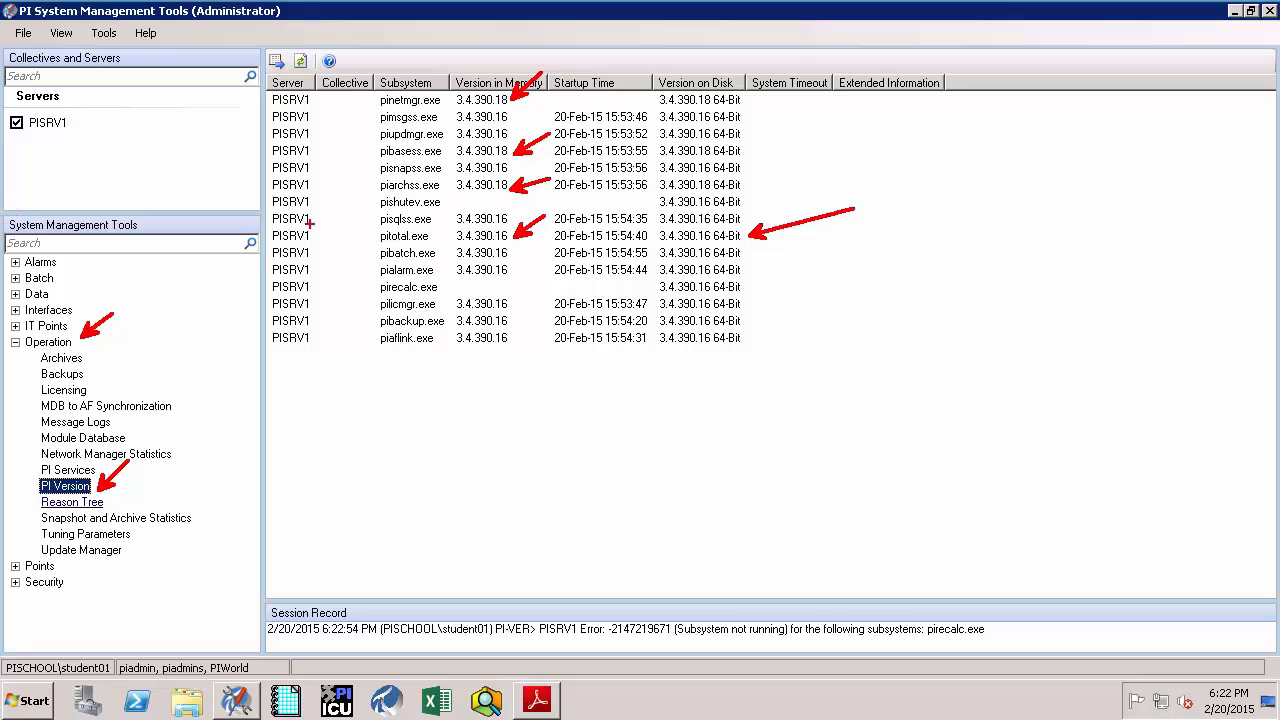
pyautogui.press('Escape')
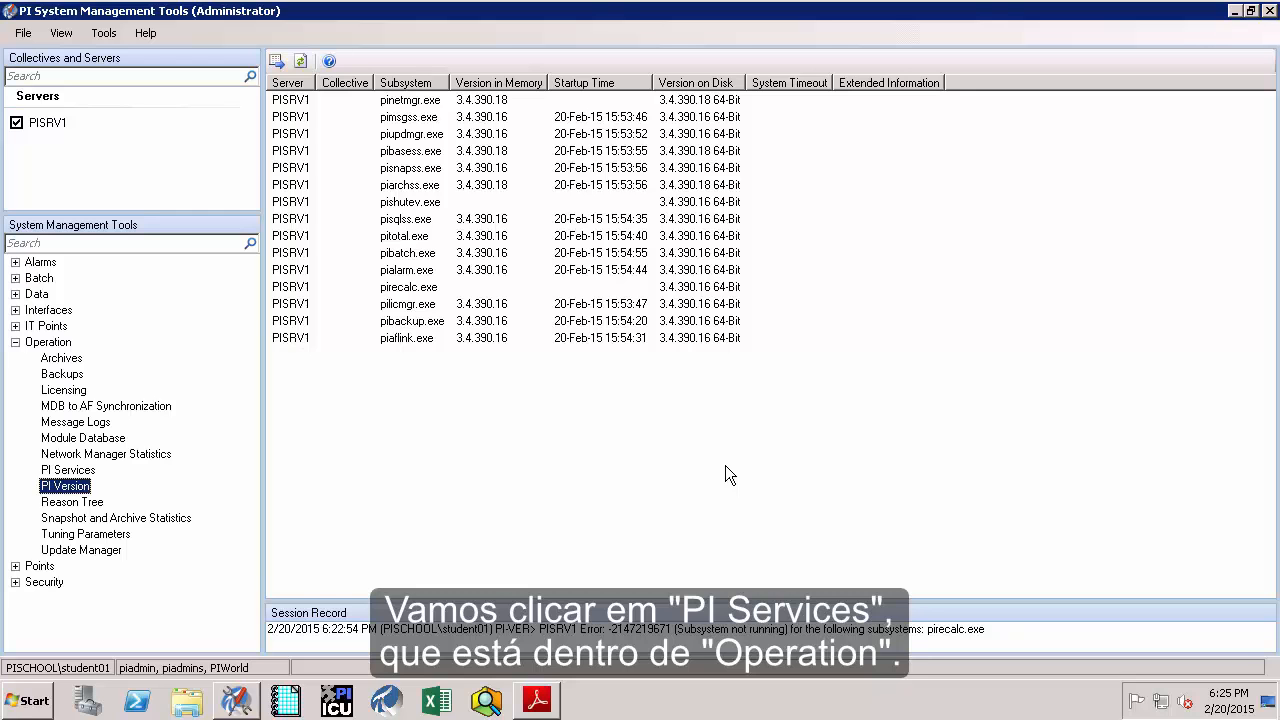
# Display the PI Services under Operation and review the PI Data Archive subsystems on PISRV1.
pyautogui.click(65, 471)
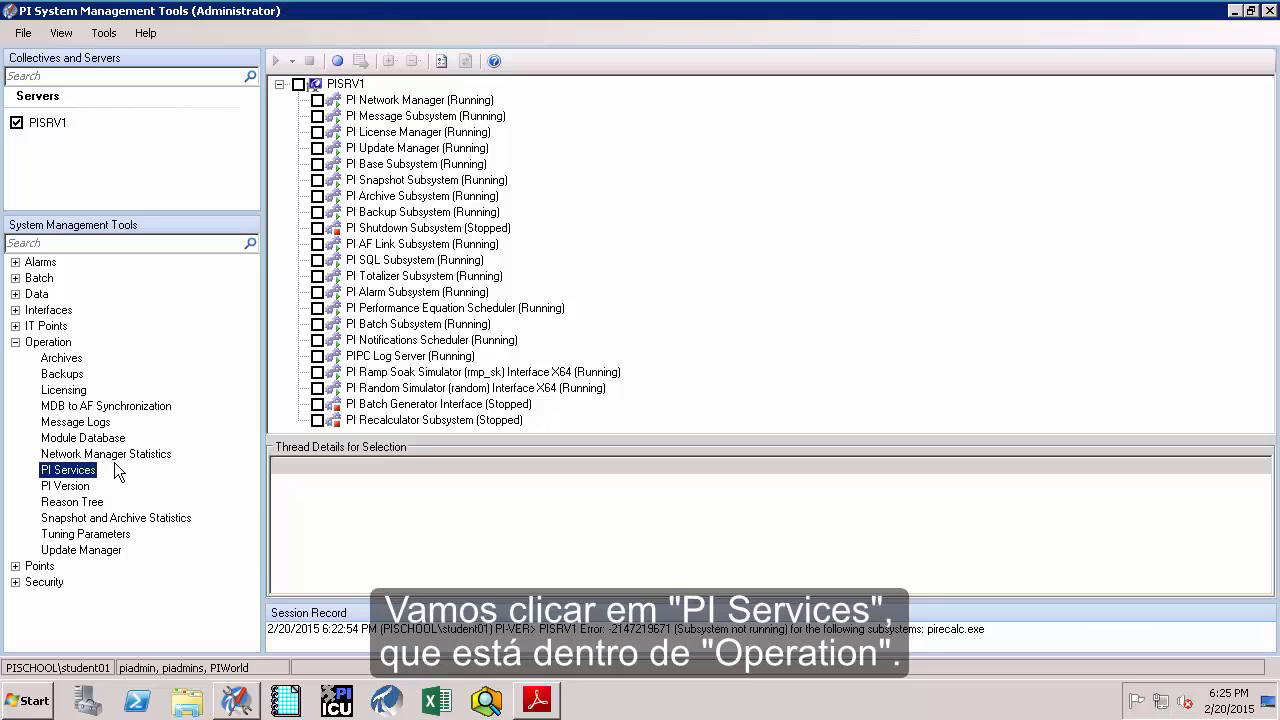
pyautogui.hotkey('ctrl', '2')
pyautogui.moveTo(98, 475); pyautogui.dragTo(137, 440)
pyautogui.moveTo(75, 341); pyautogui.dragTo(111, 306)
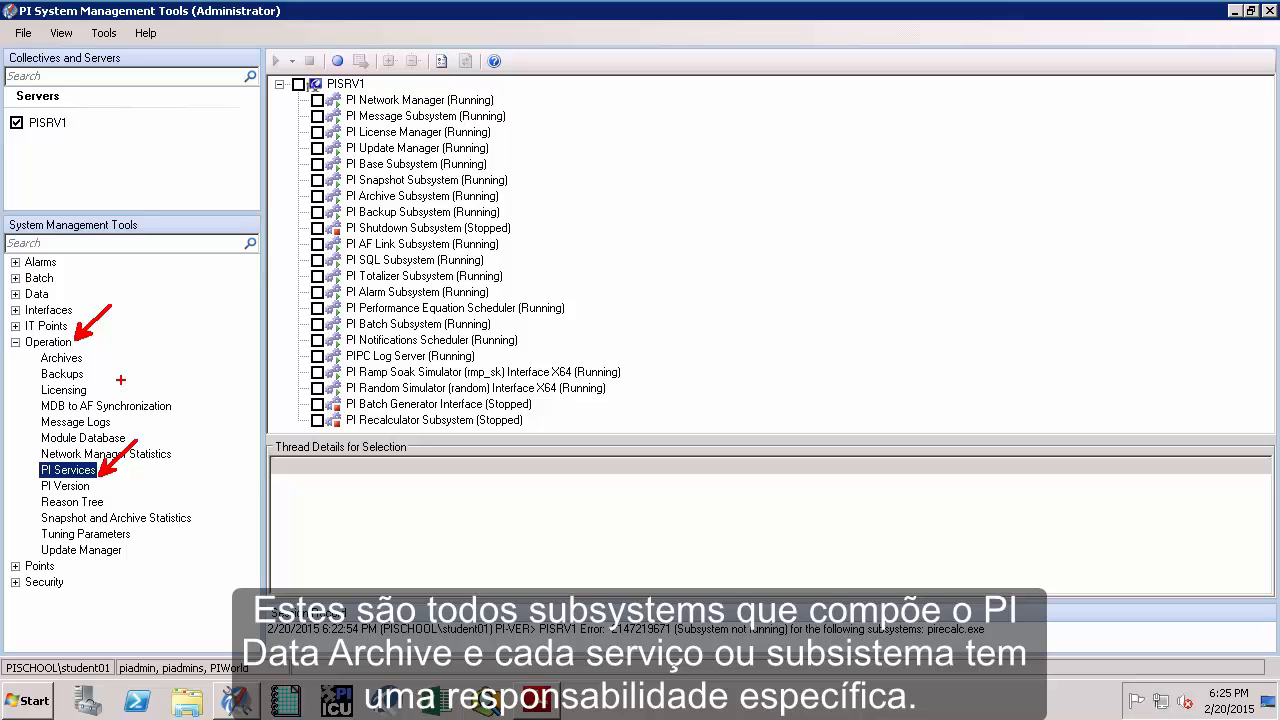
pyautogui.press('Escape')
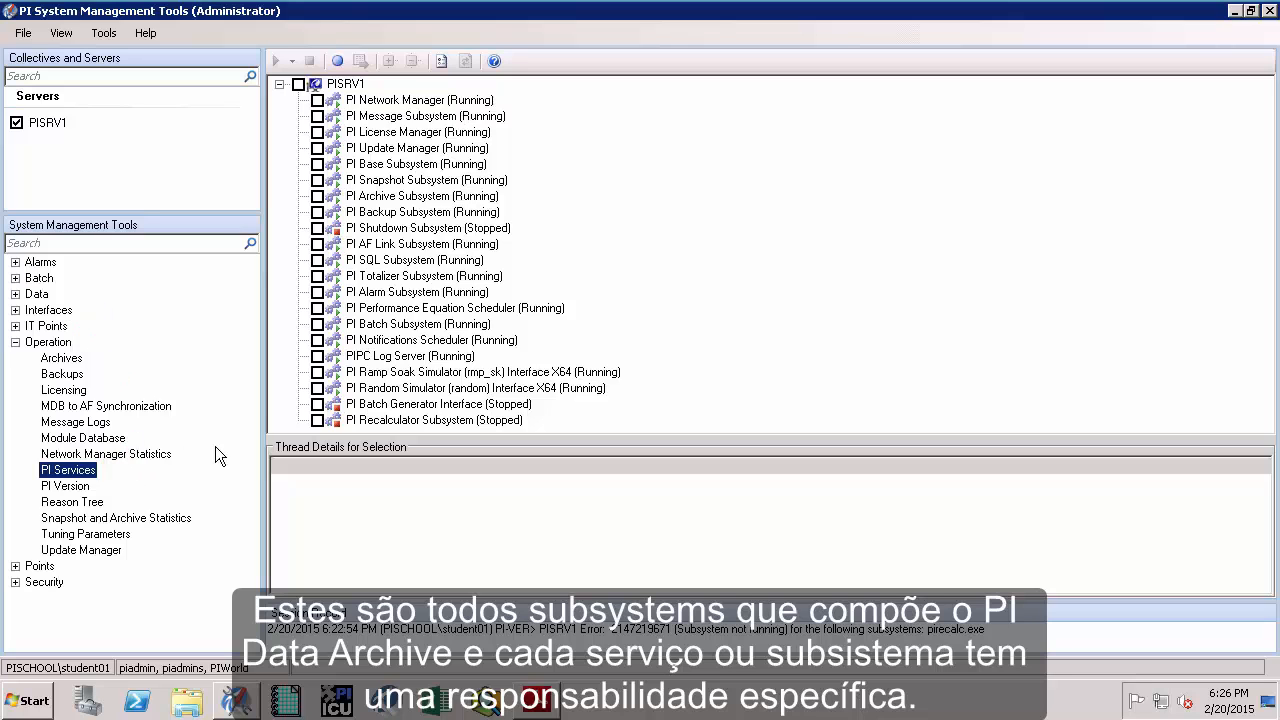
# Switch to Adobe Reader and read the tables of core and additional PI subsystems in the system management guide.
pyautogui.click(537, 700)
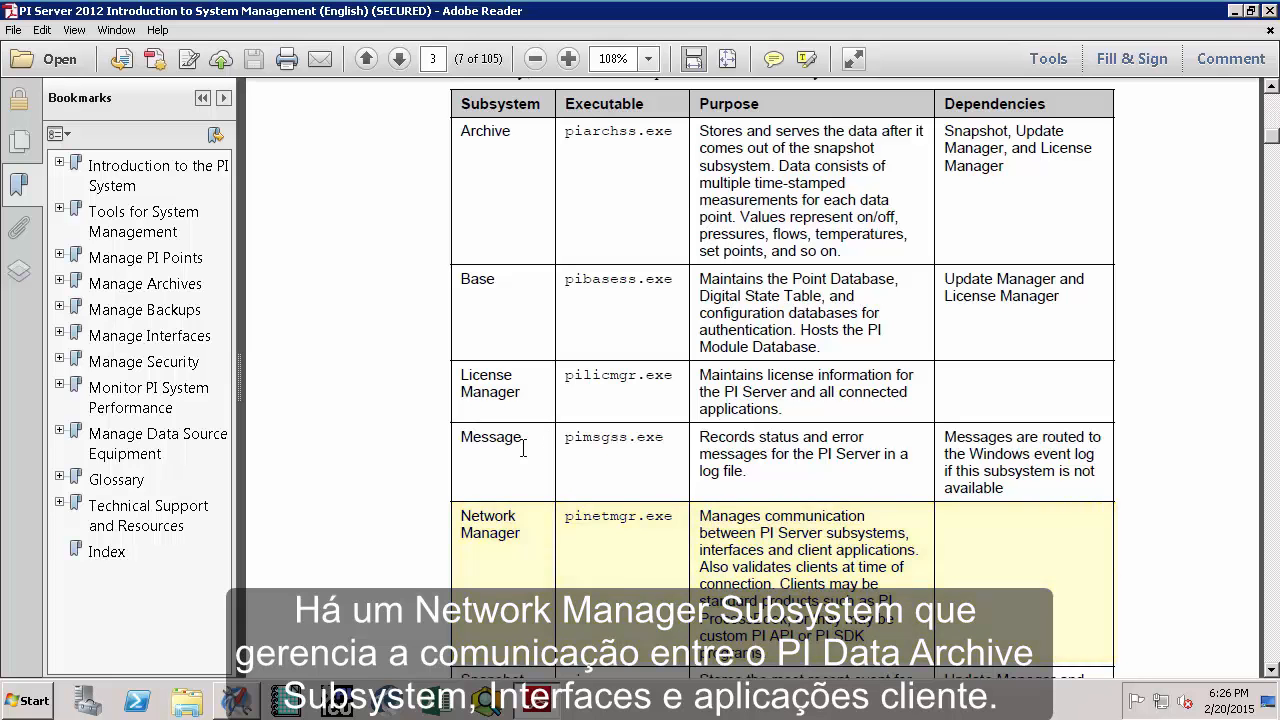
pyautogui.scroll(-1, 378, 455)
pyautogui.scroll(-9, 375, 446)
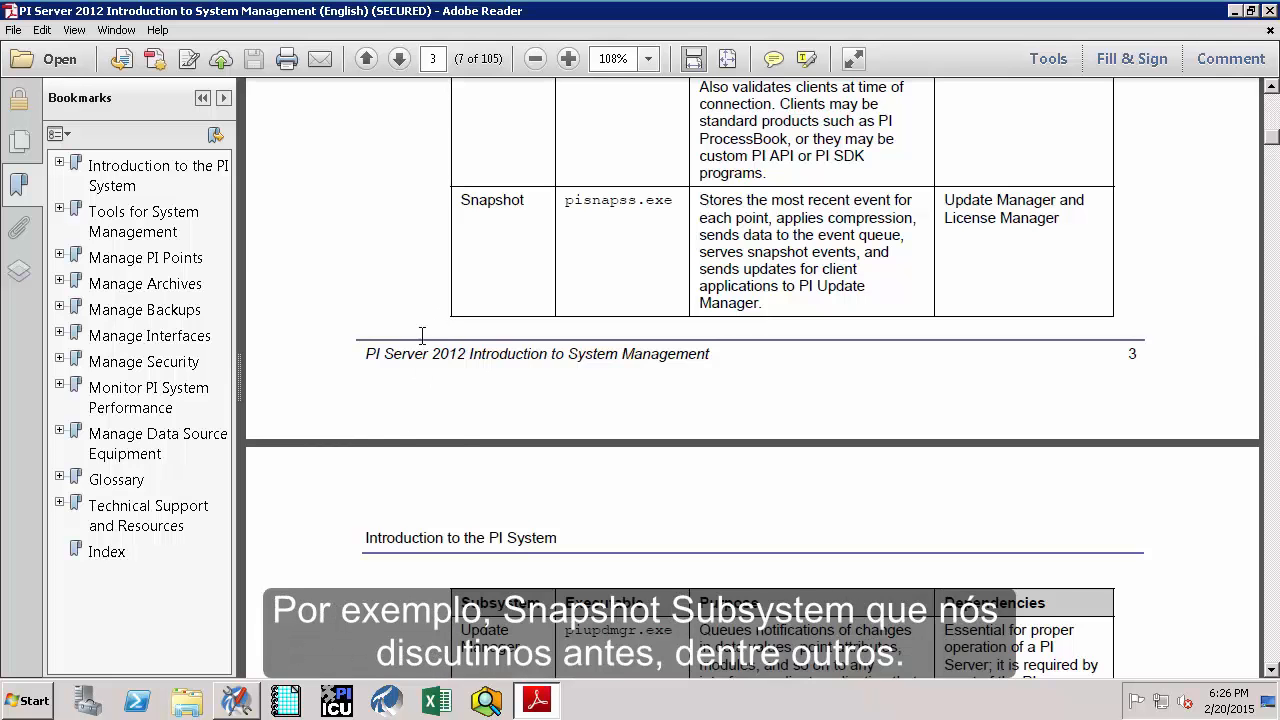
pyautogui.scroll(-4, 428, 335)
pyautogui.scroll(-9, 411, 356)
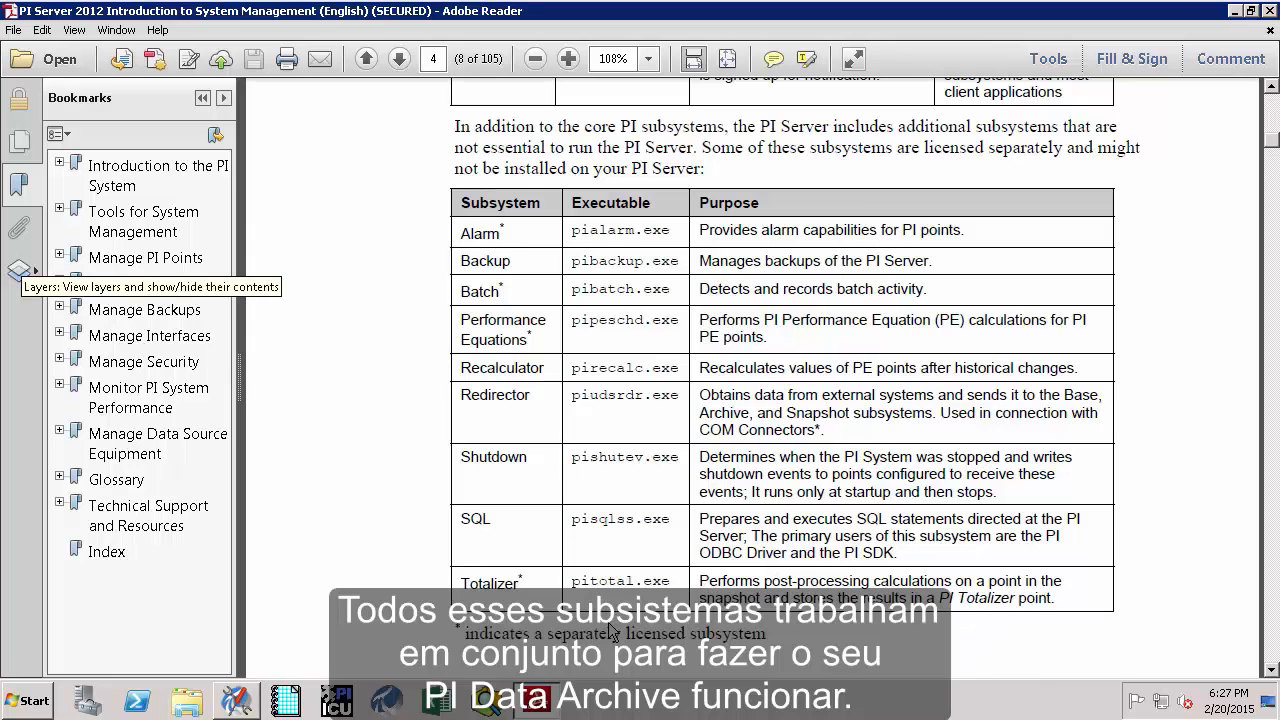
# In Windows Explorer, browse to C:\Program Files\PI\adm and locate the pisrvstart.bat and pisrvstop.bat scripts.
pyautogui.click(237, 700)
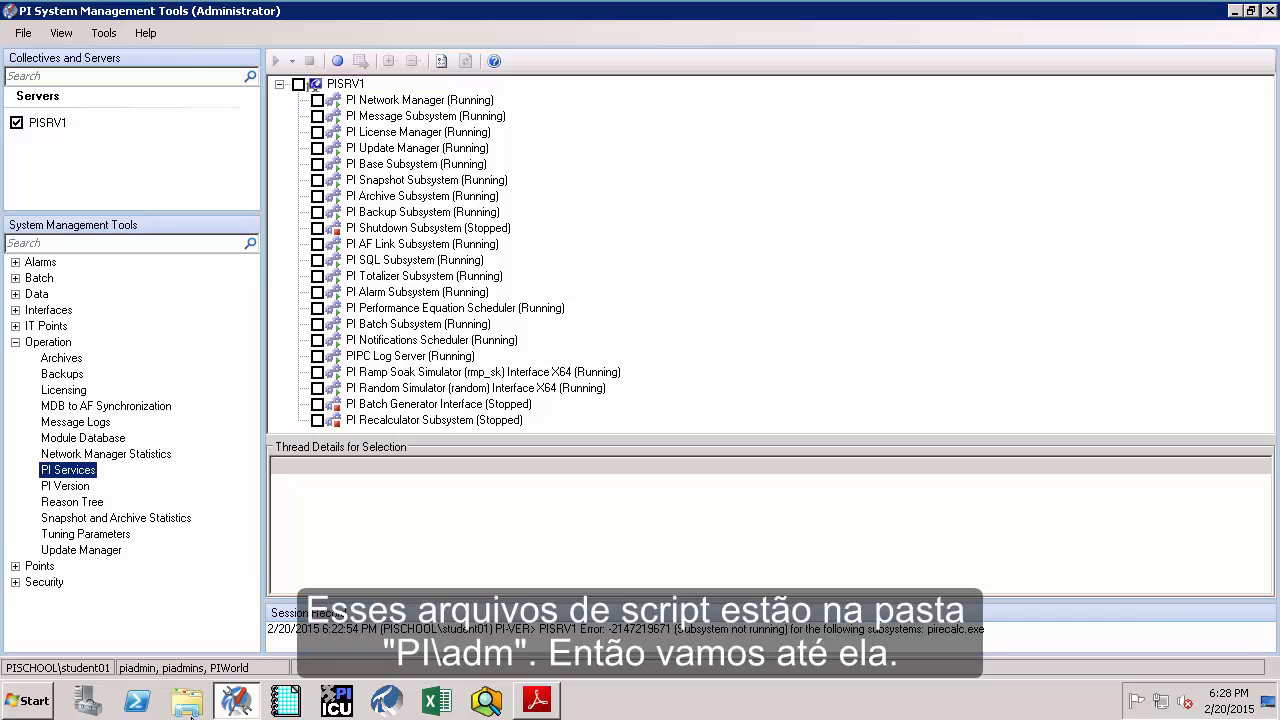
pyautogui.click(189, 712)
pyautogui.click(115, 340)
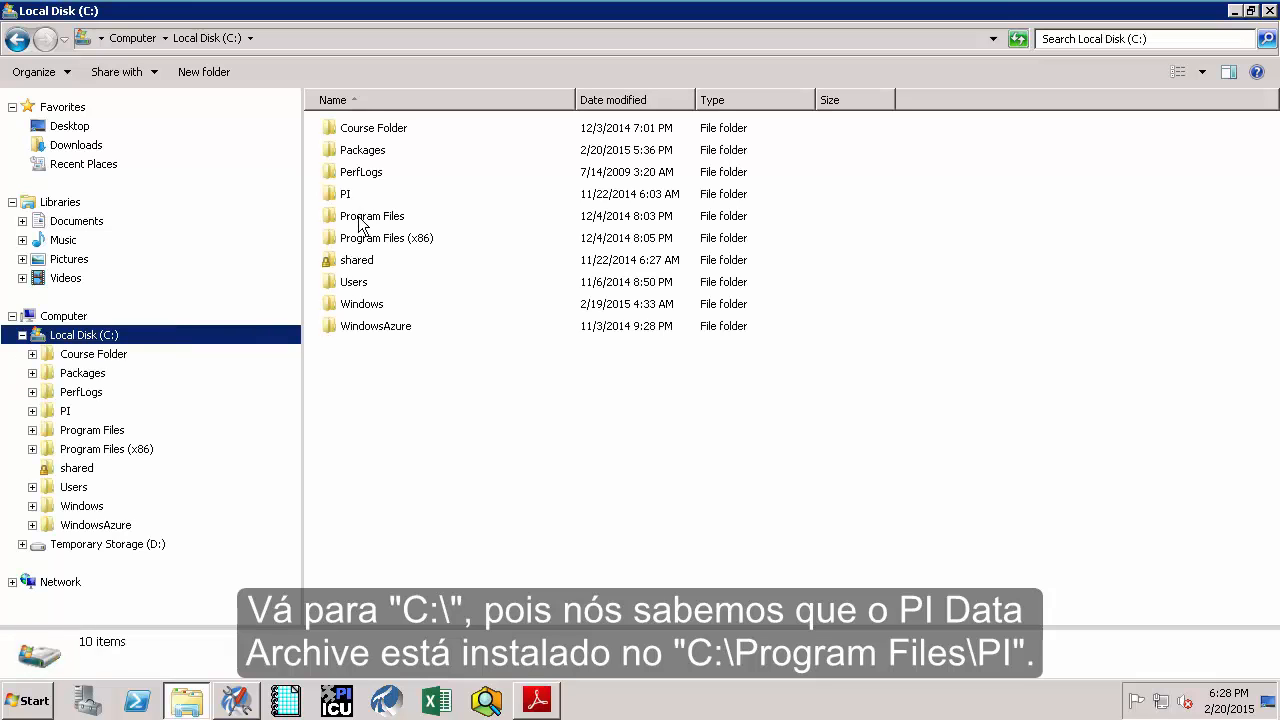
pyautogui.doubleClick(360, 218)
pyautogui.doubleClick(347, 349)
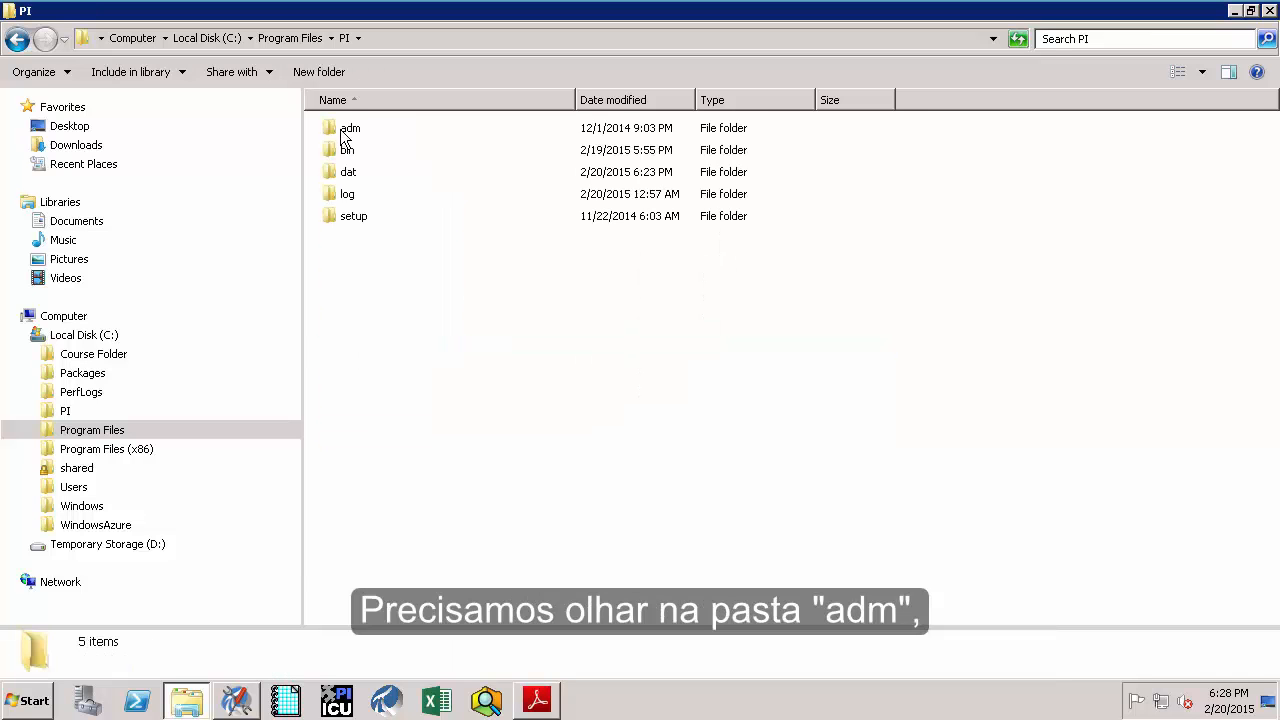
pyautogui.doubleClick(340, 128)
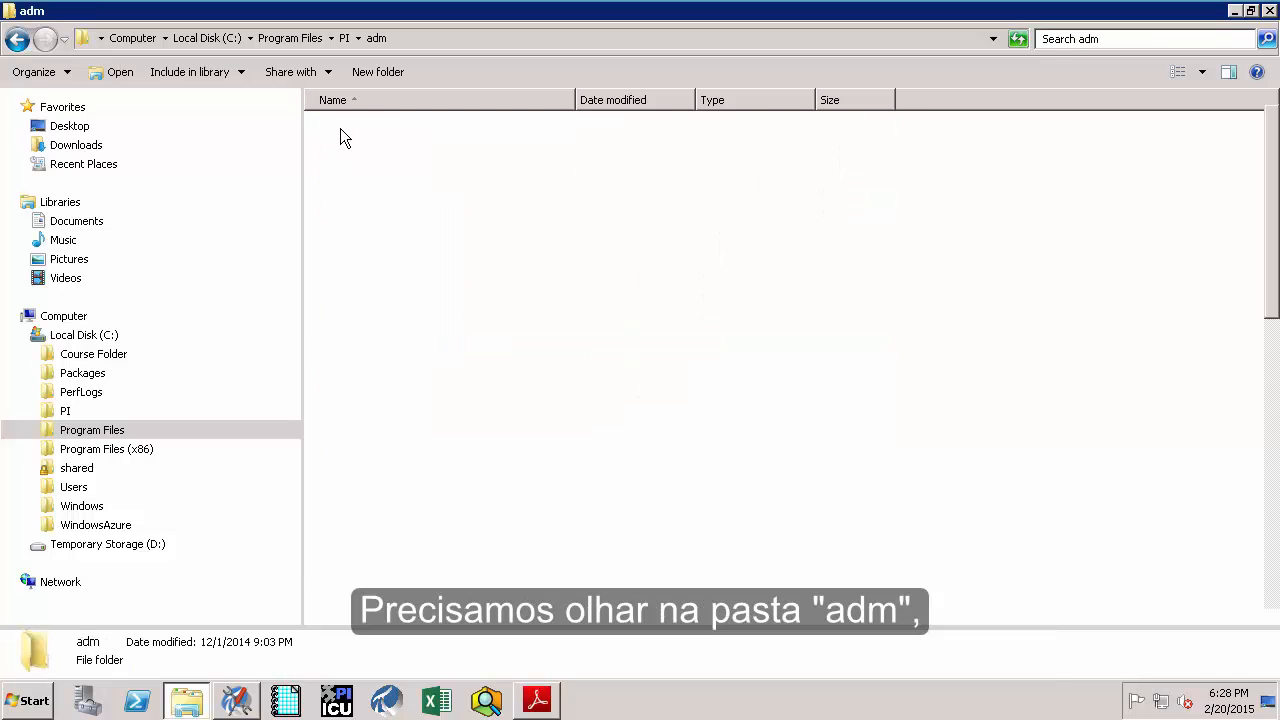
pyautogui.scroll(-10, 1268, 400)
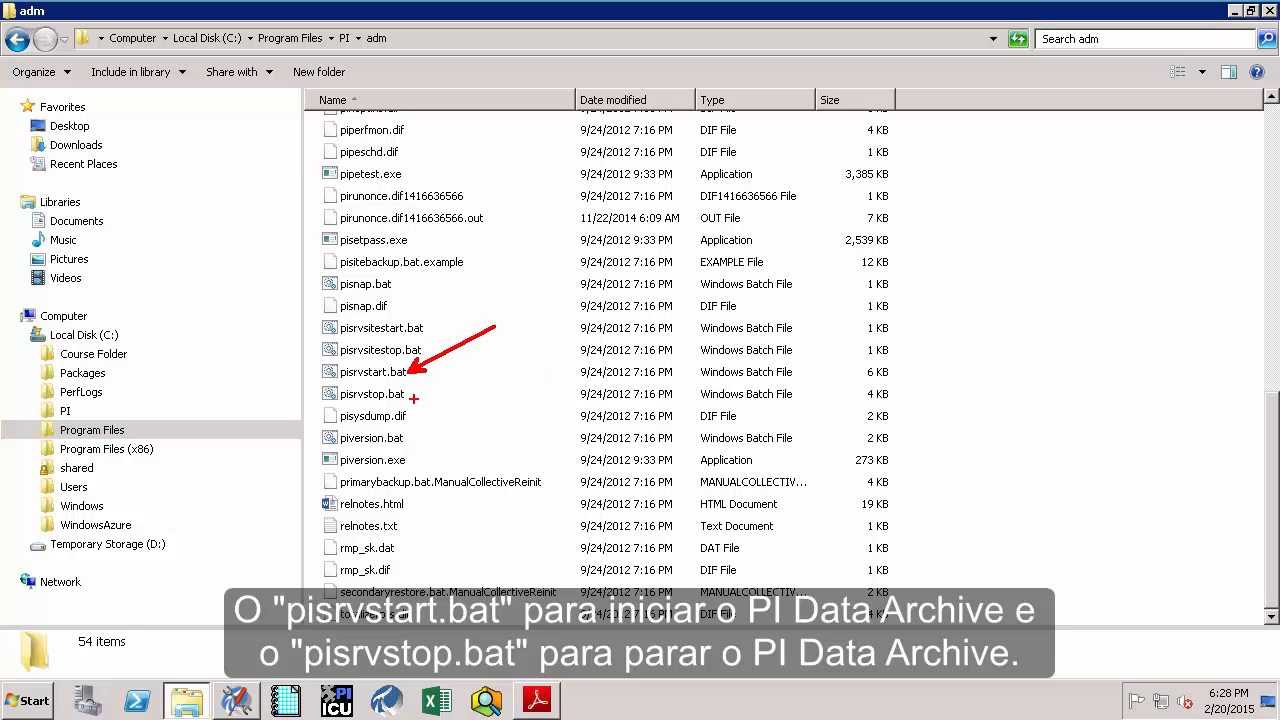
pyautogui.moveTo(411, 394); pyautogui.dragTo(496, 350)
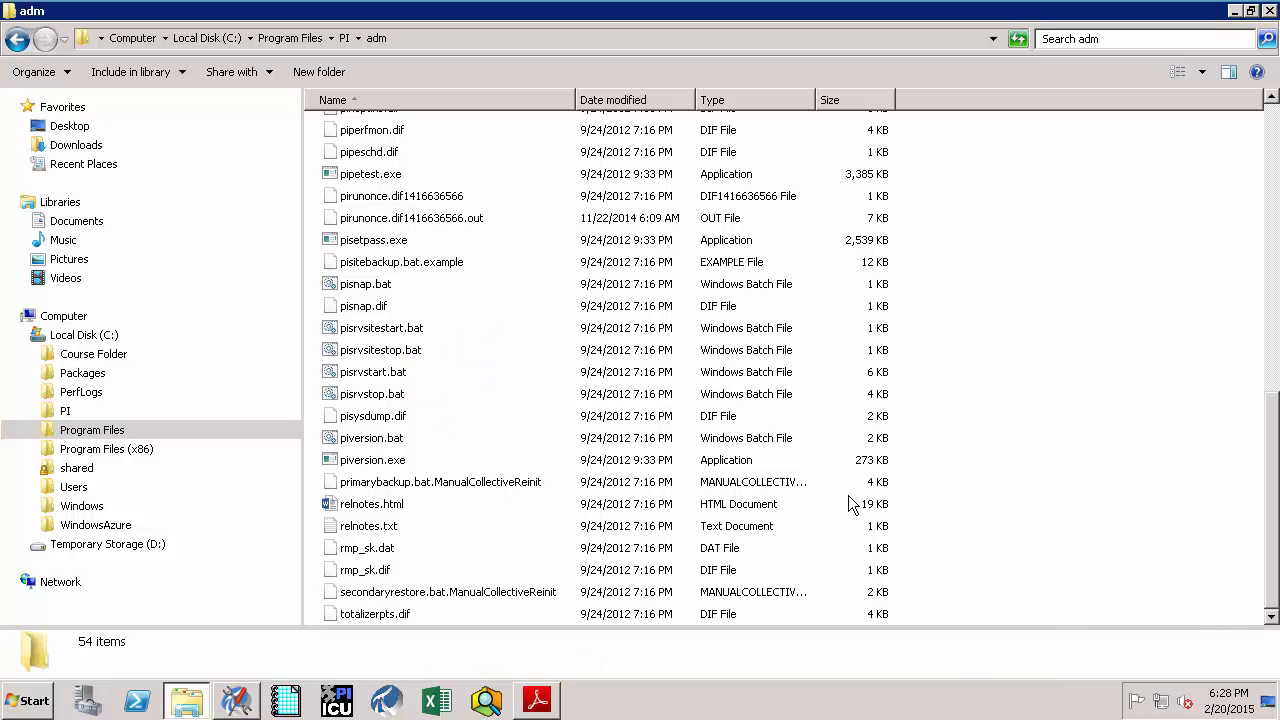
# Open the Windows Services console and jump to the services whose names begin with P.
pyautogui.click(33, 705)
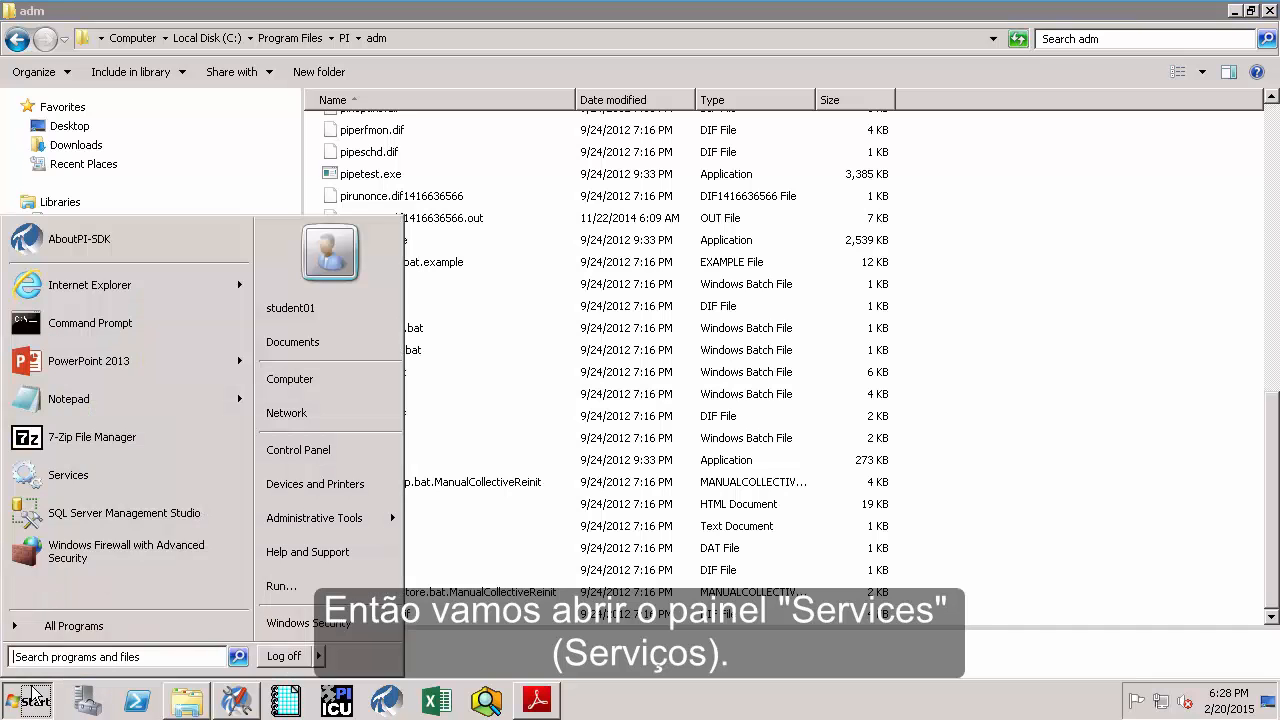
pyautogui.click(68, 475)
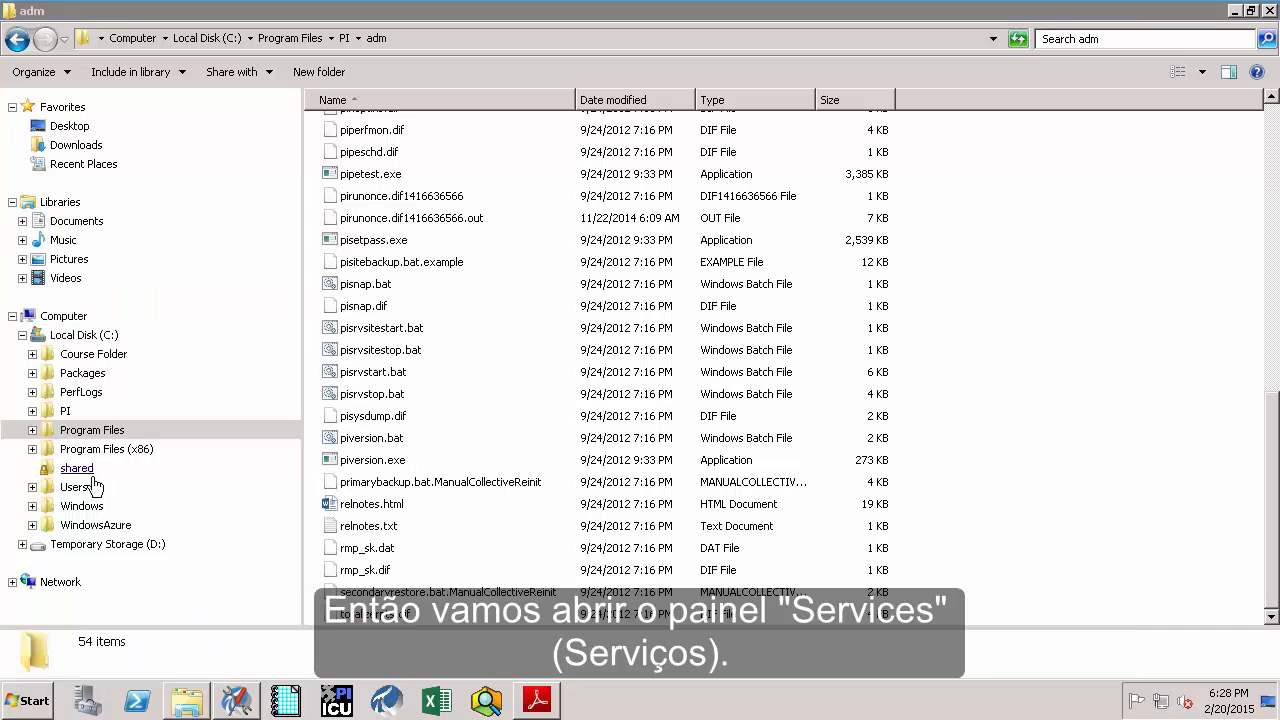
pyautogui.click(520, 257)
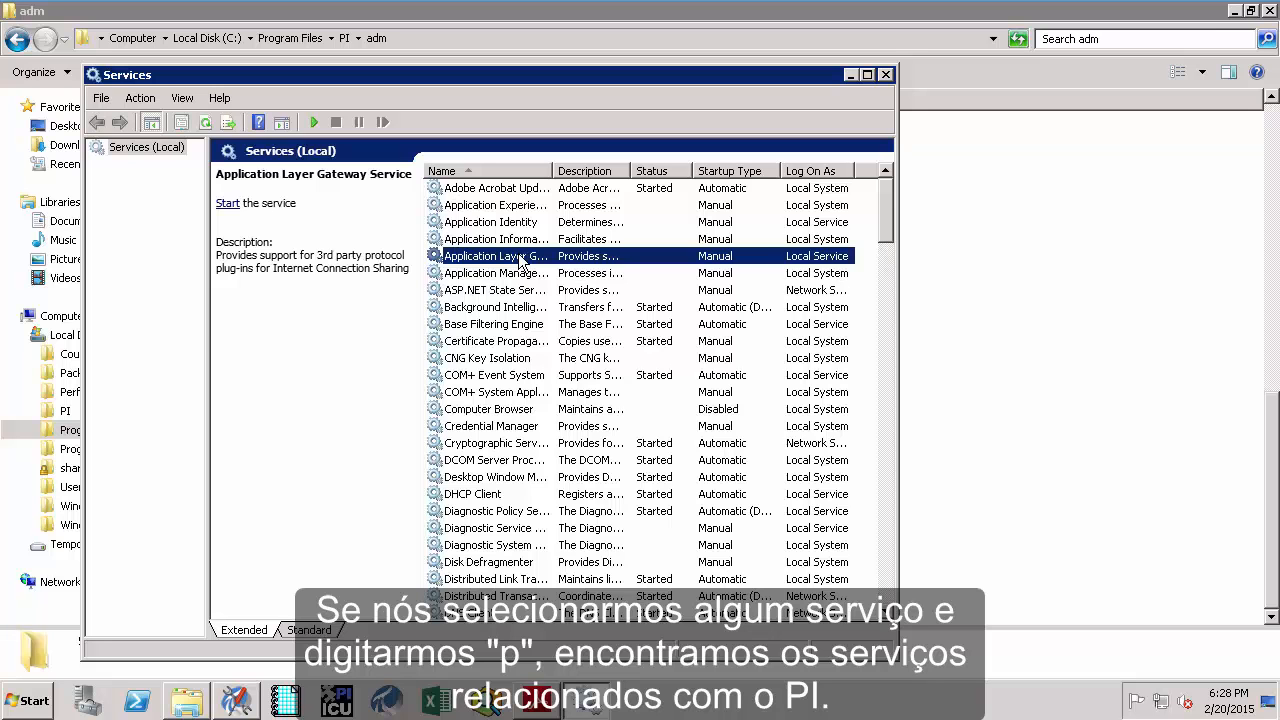
pyautogui.press('p')
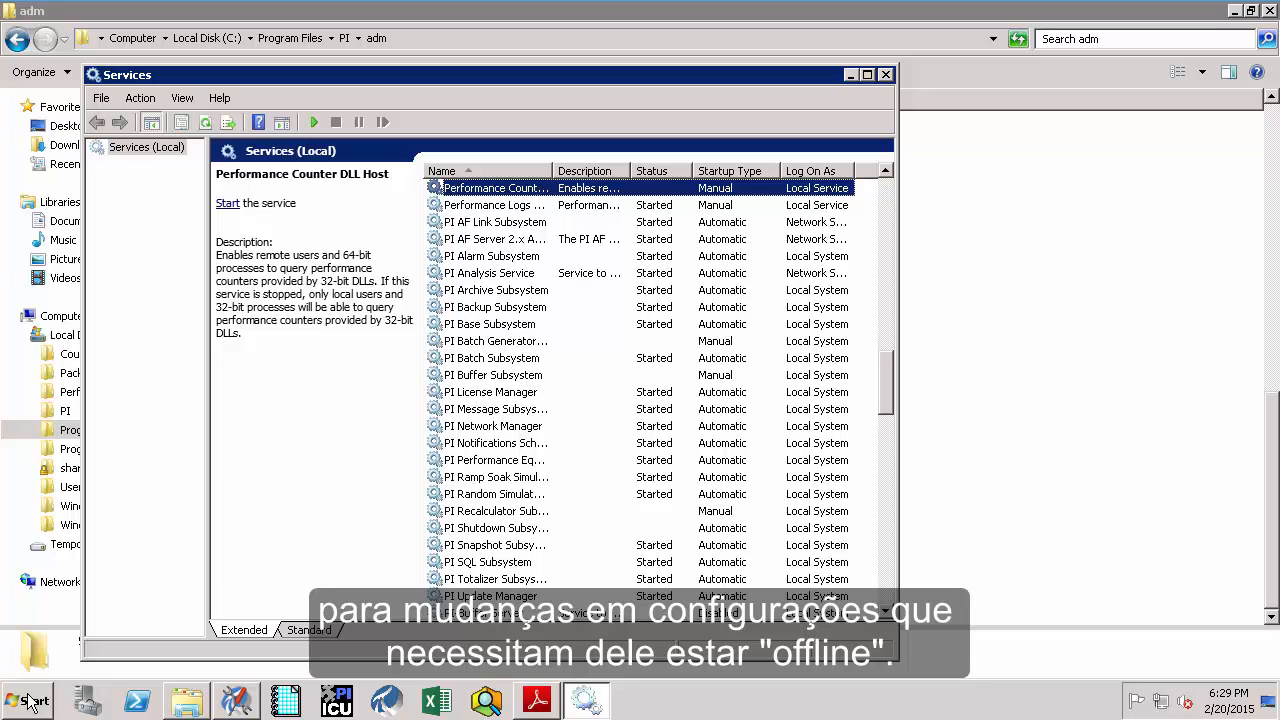
# Open a Command Prompt and change the directory to %piserver%/adm.
pyautogui.click(30, 700)
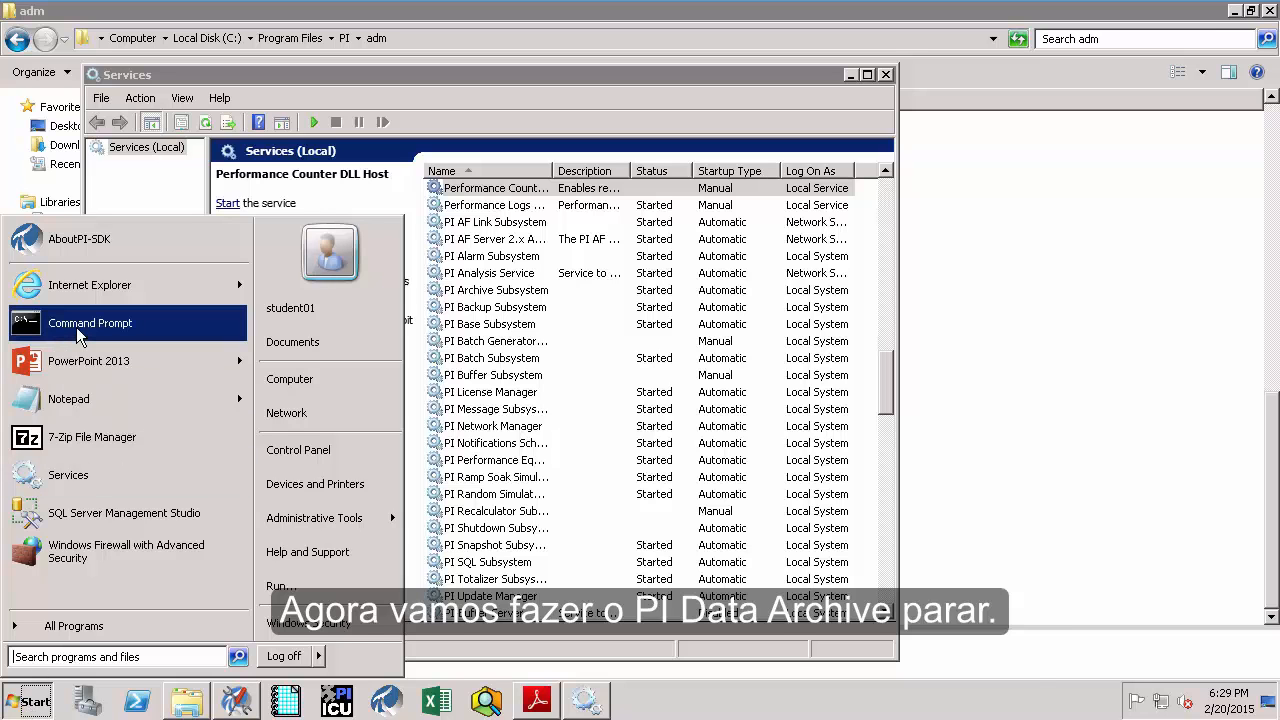
pyautogui.click(78, 332)
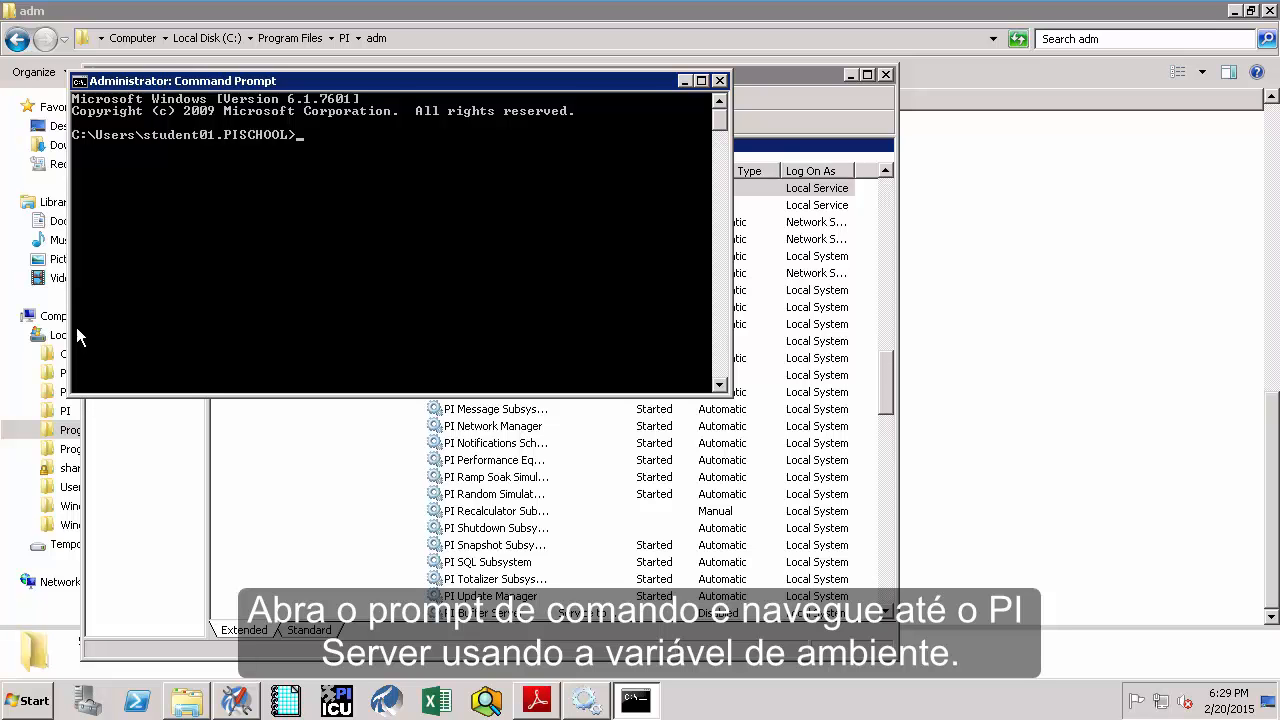
pyautogui.write('cd')
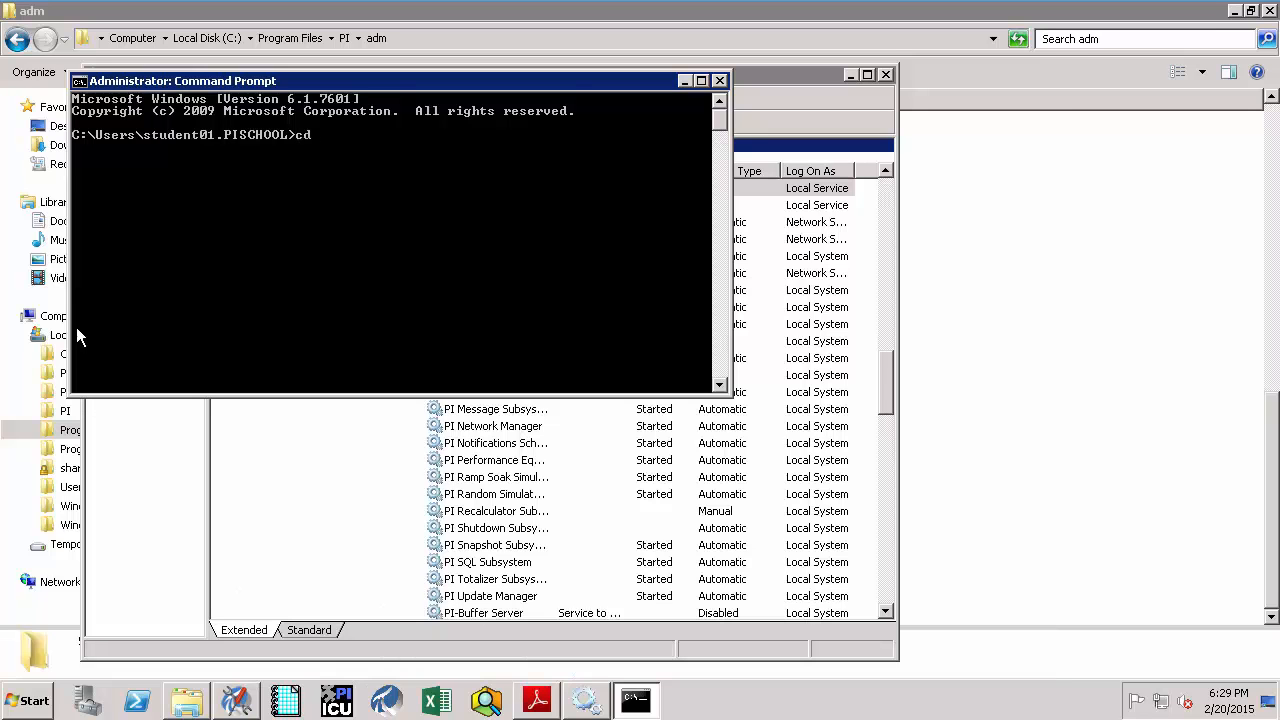
pyautogui.write(' %piserver%/adm')
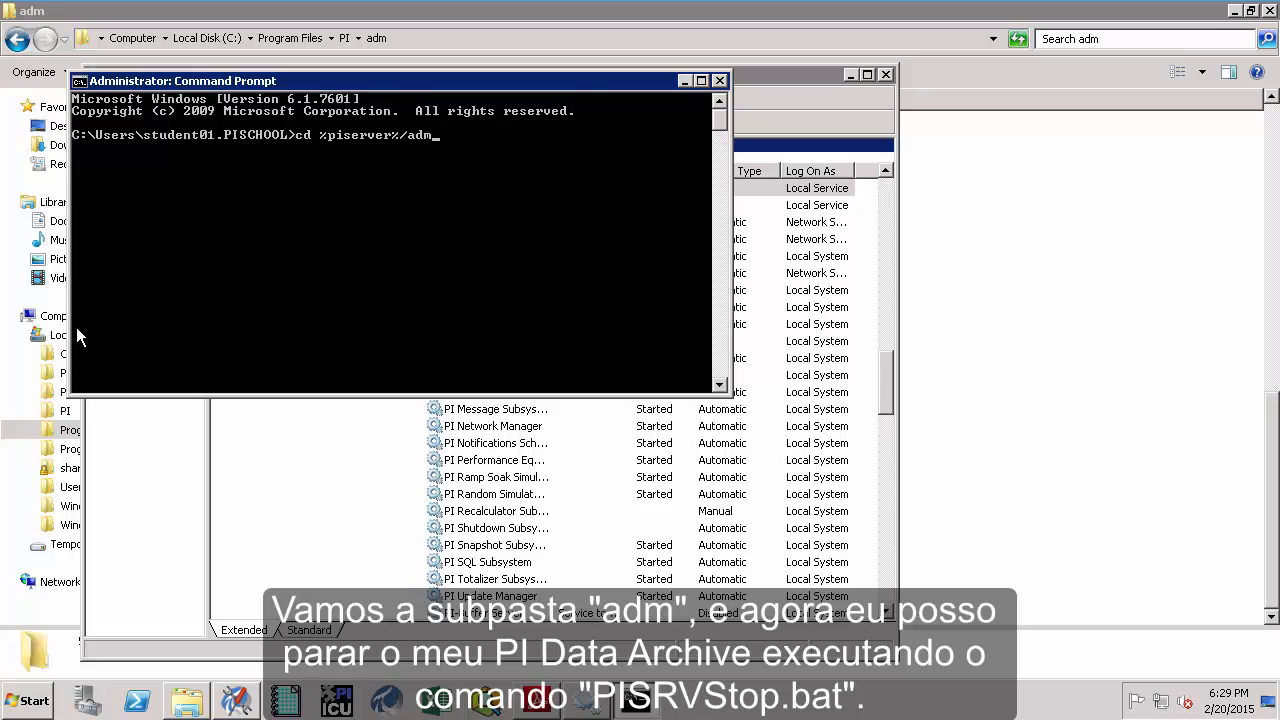
pyautogui.press('Return')
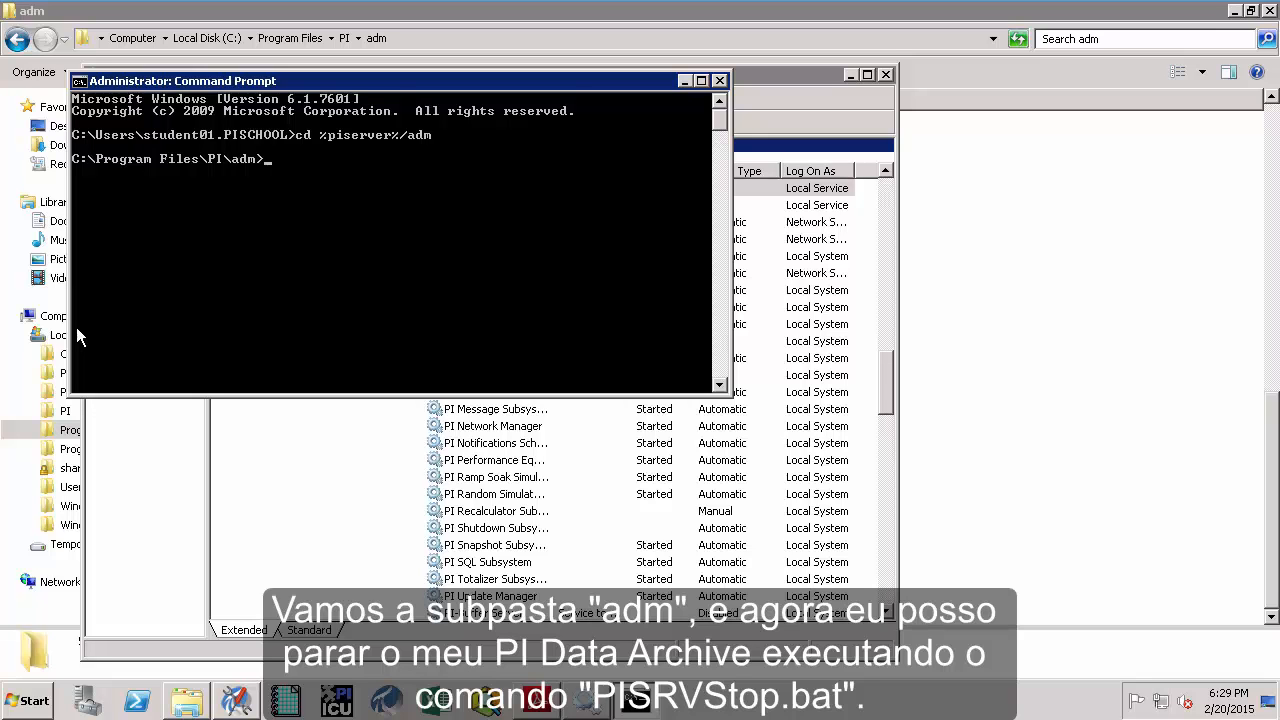
# Stop the PI Data Archive with pisrvstop.bat, then refresh the Services console to check the PI services.
pyautogui.write('pisrvstop.bat')
pyautogui.press('Return')
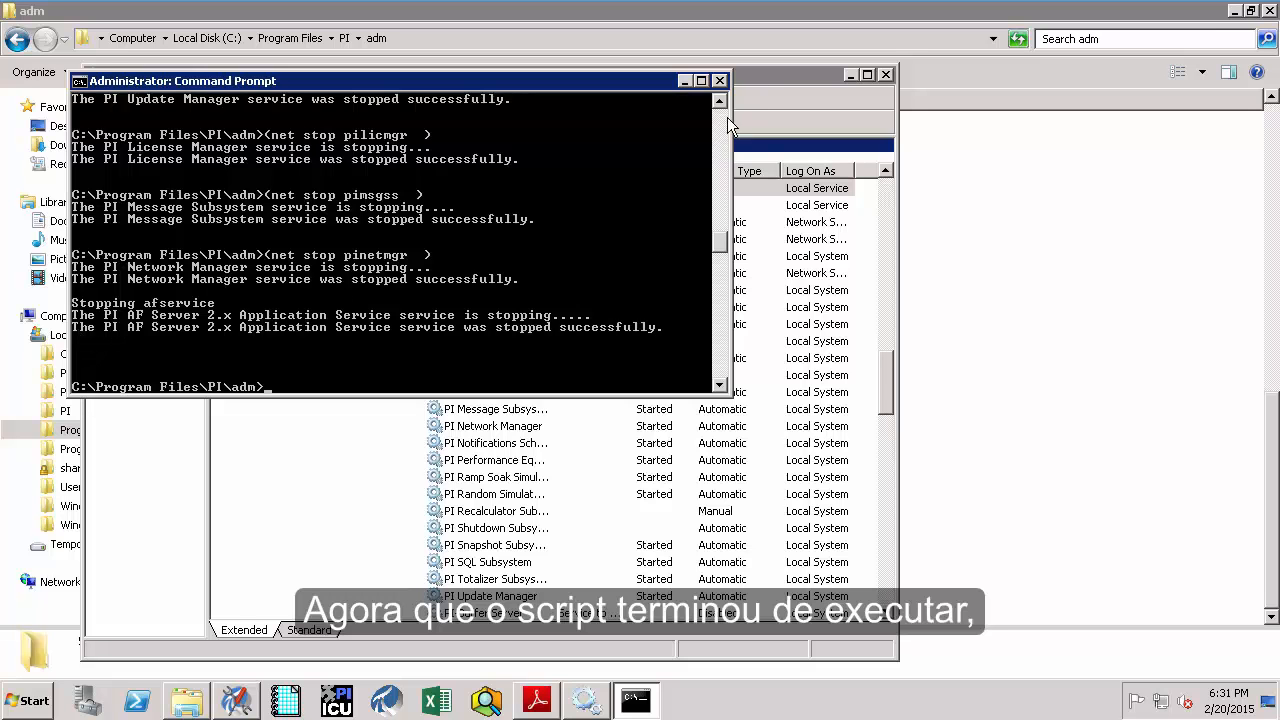
pyautogui.click(763, 74)
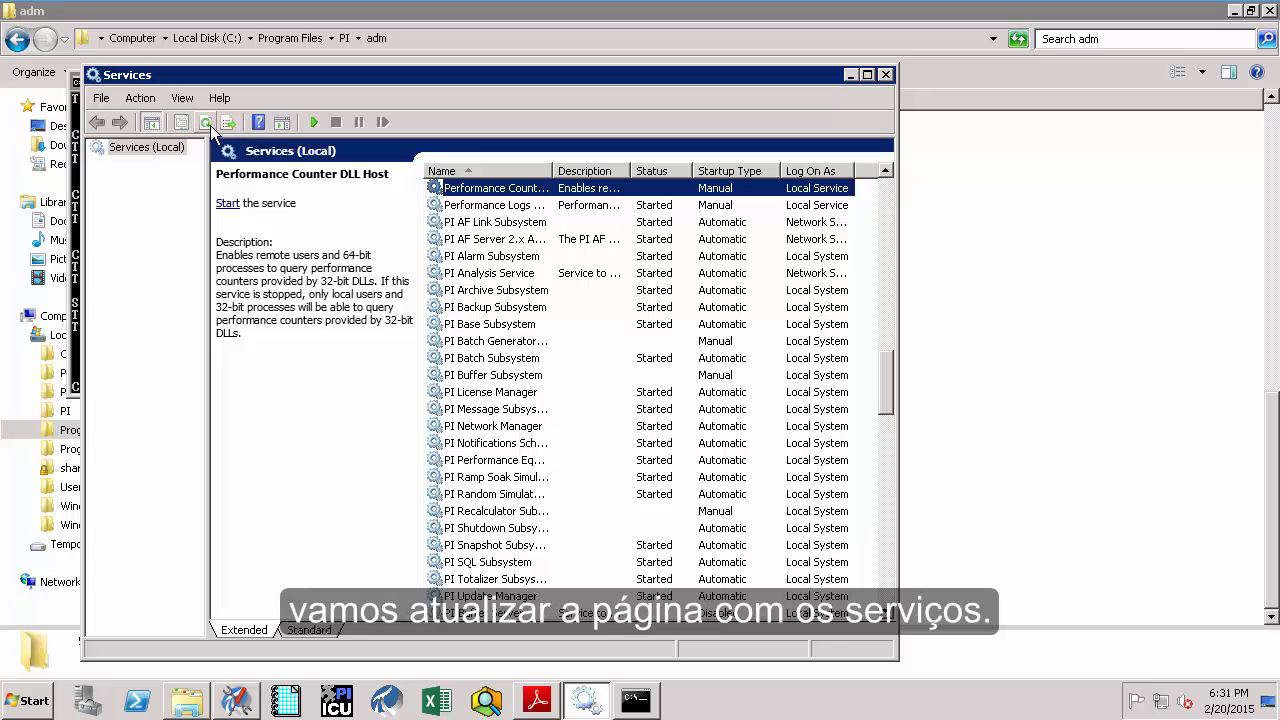
pyautogui.click(208, 124)
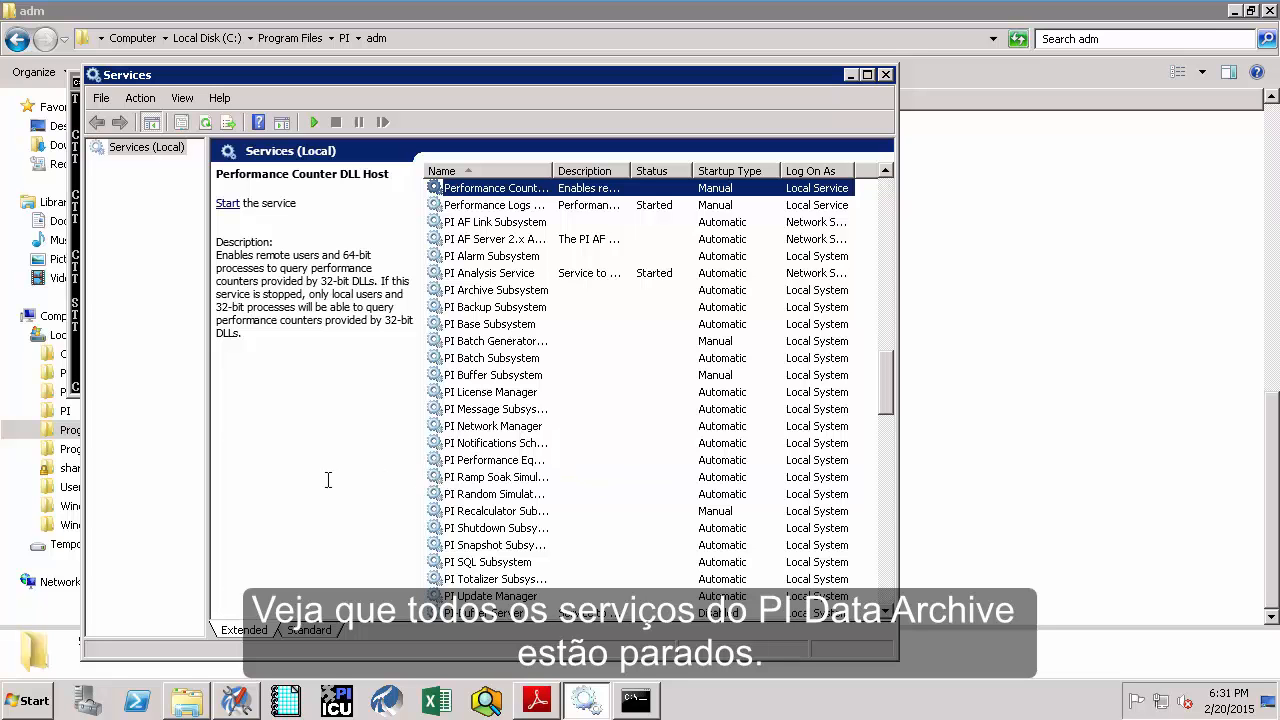
pyautogui.click(849, 79)
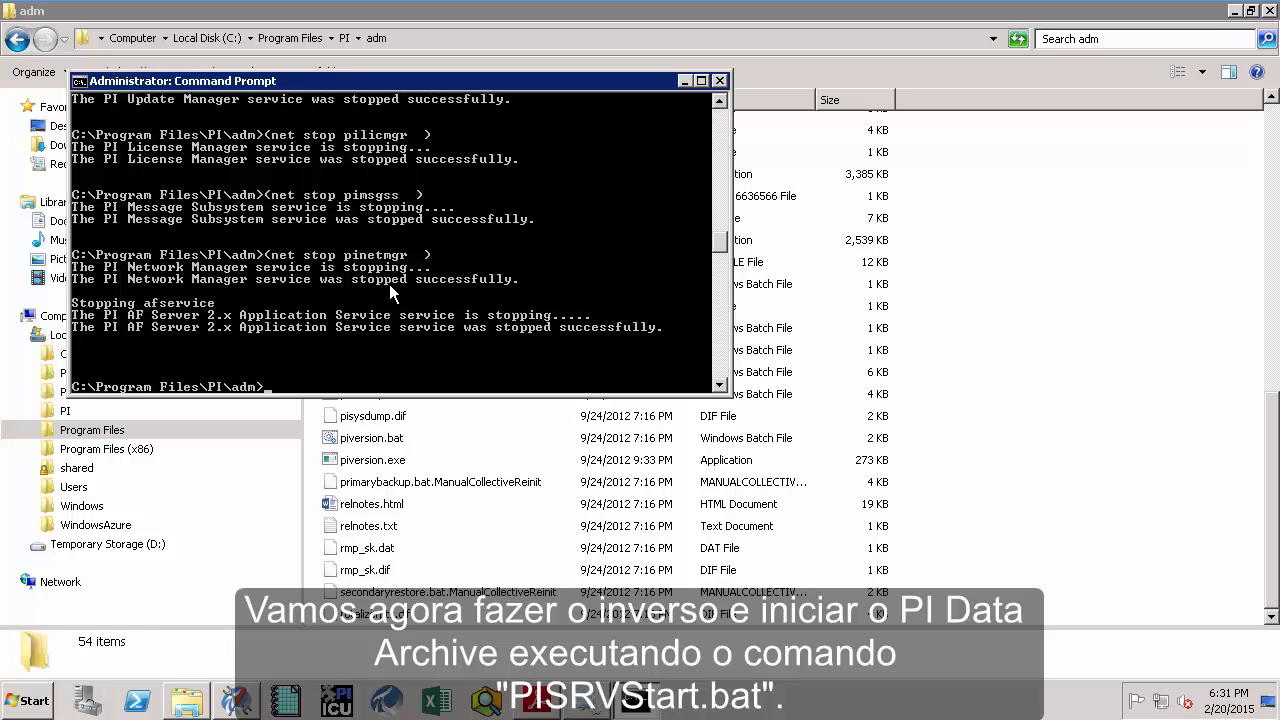
# Start the PI Data Archive with pisrvstart.bat and refresh the Services console to check the PI services again.
pyautogui.write('pisrvstart.bat')
pyautogui.press('Return')
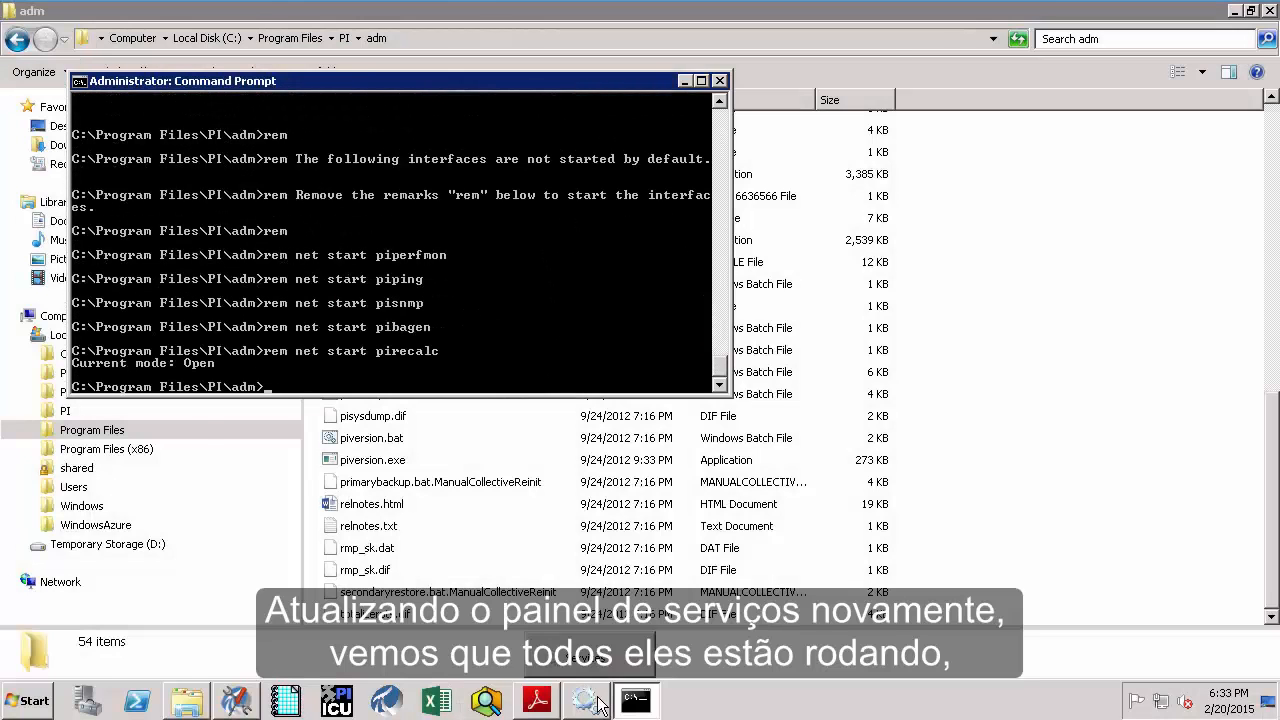
pyautogui.click(596, 700)
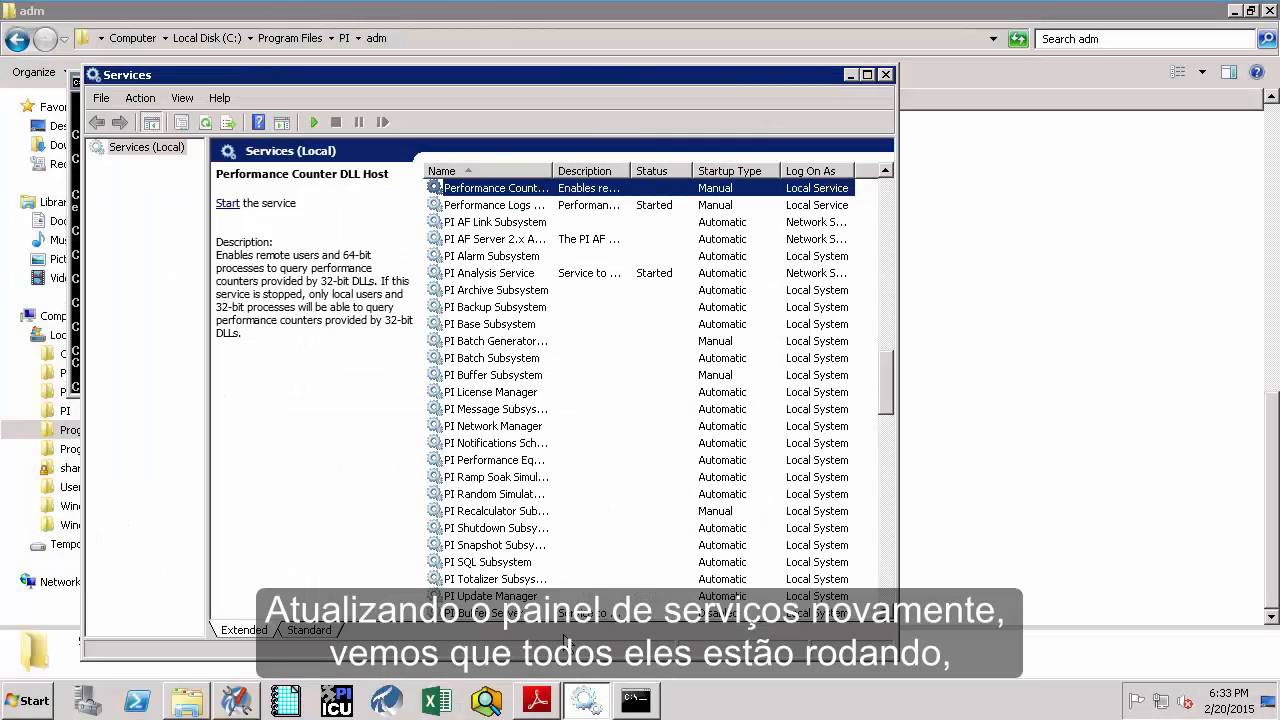
pyautogui.click(205, 122)
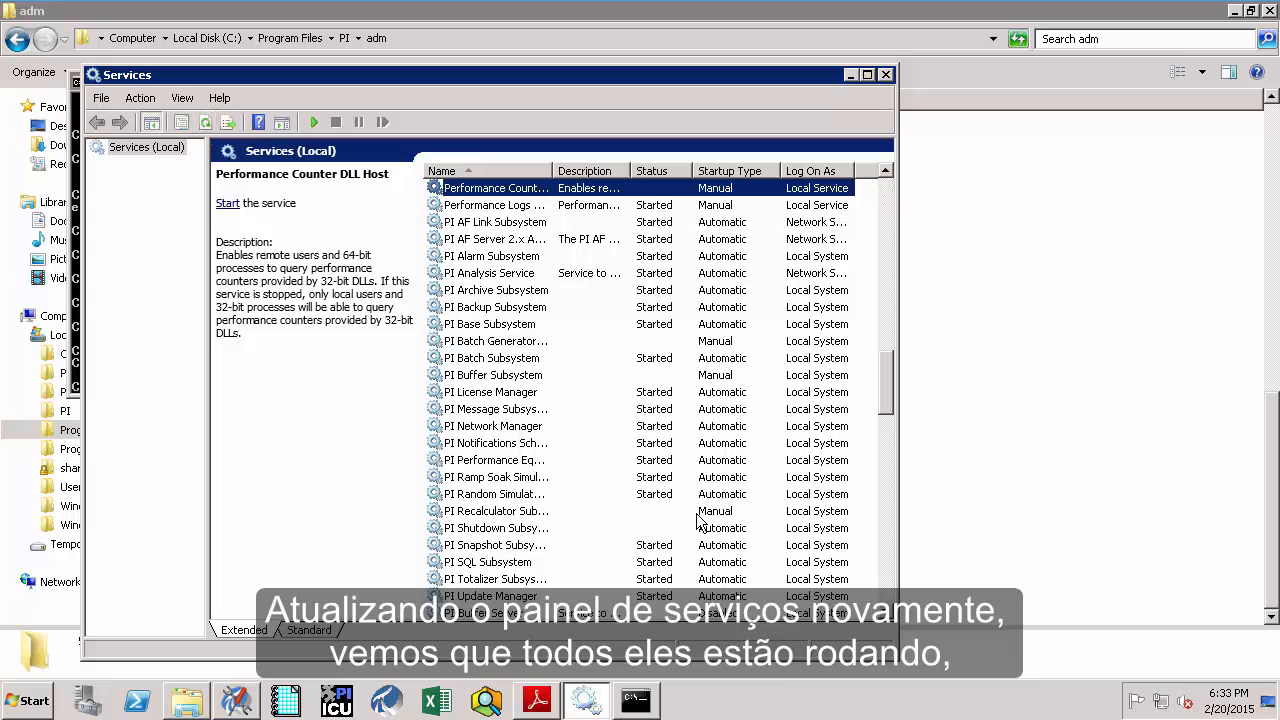